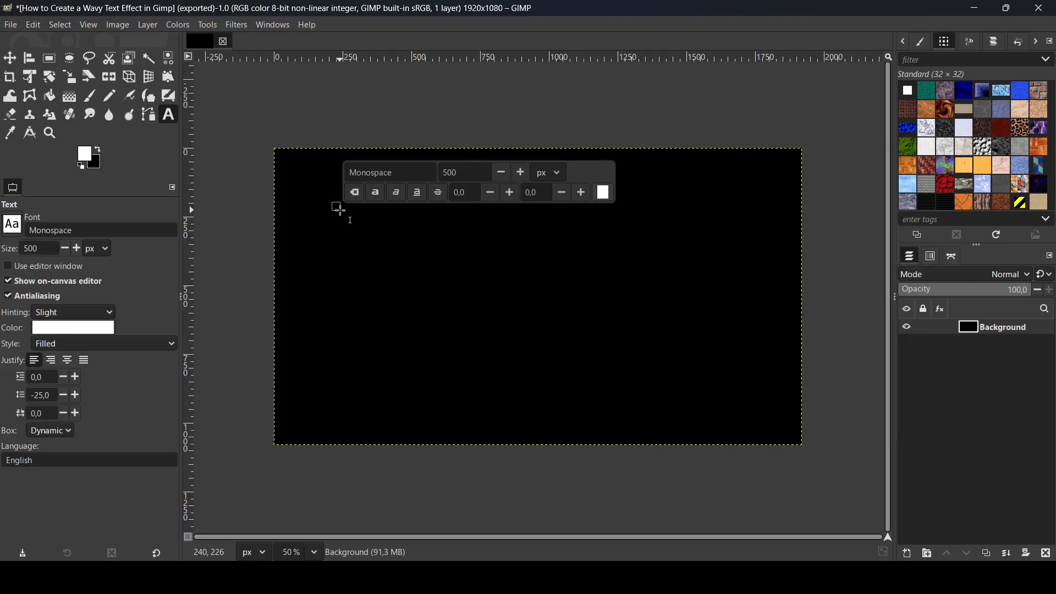
# Enter the text "WAVES" on the canvas and set its font to Anton Regular
pyautogui.write('WAVES')
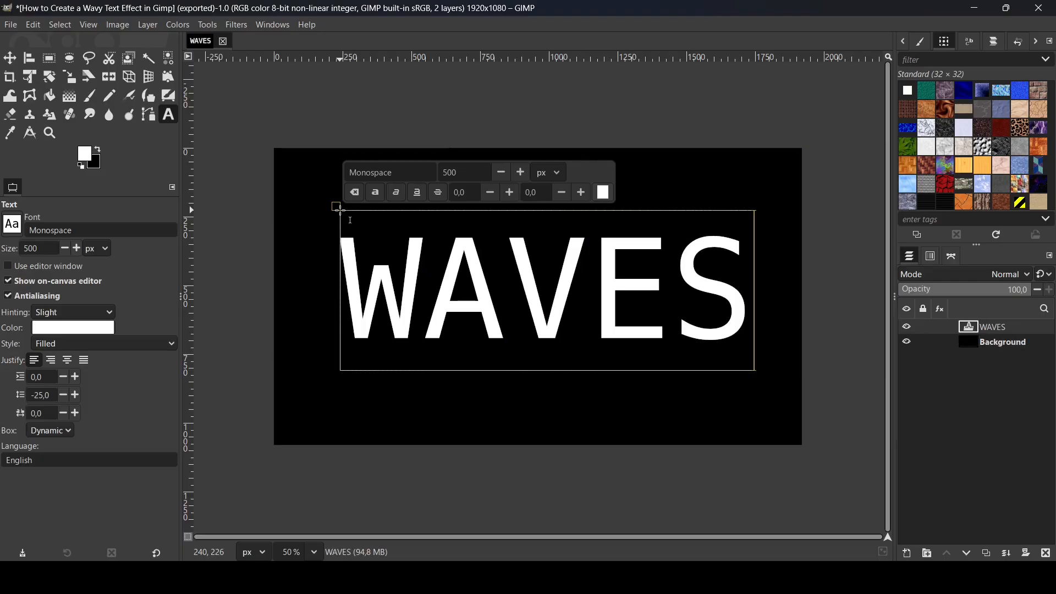
pyautogui.hotkey('ctrl', 'a')
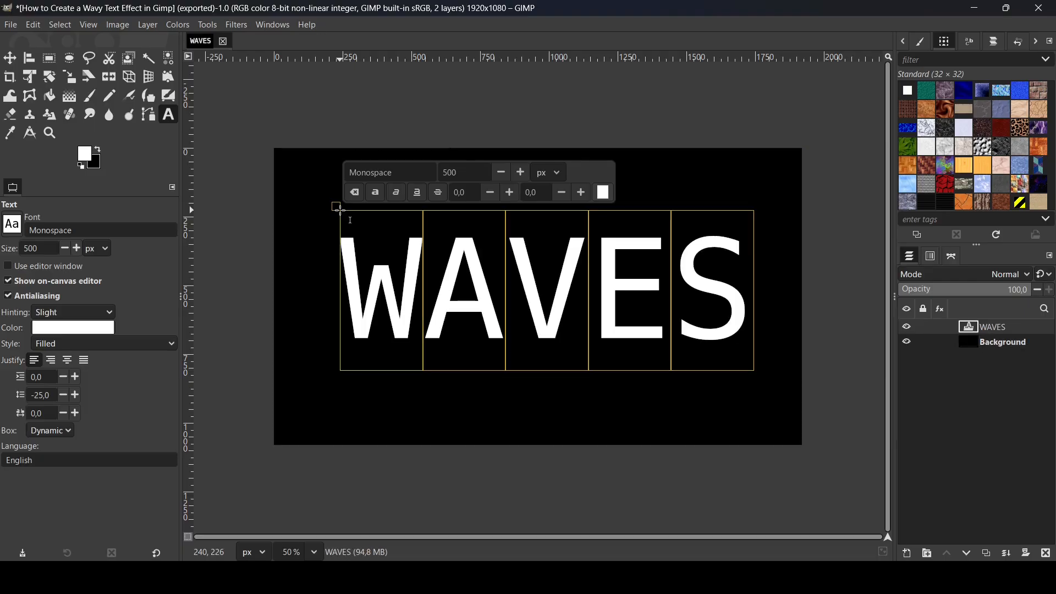
pyautogui.doubleClick(401, 174)
pyautogui.write('A')
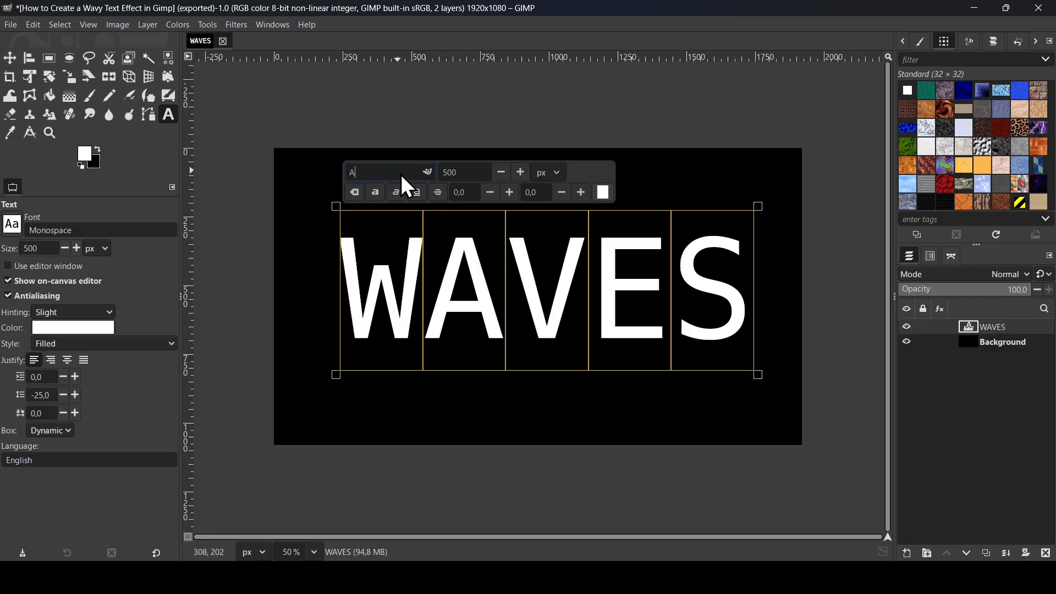
pyautogui.write('n')
pyautogui.click(409, 191)
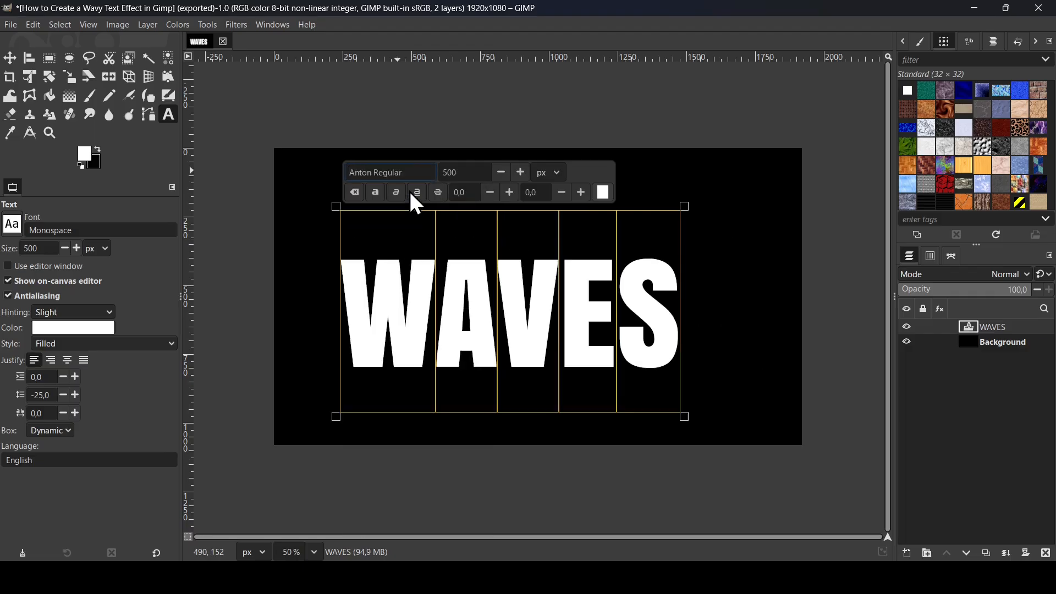
# Set the size of the WAVES text to 300 px
pyautogui.click(461, 172)
pyautogui.write('300')
pyautogui.press('Return')
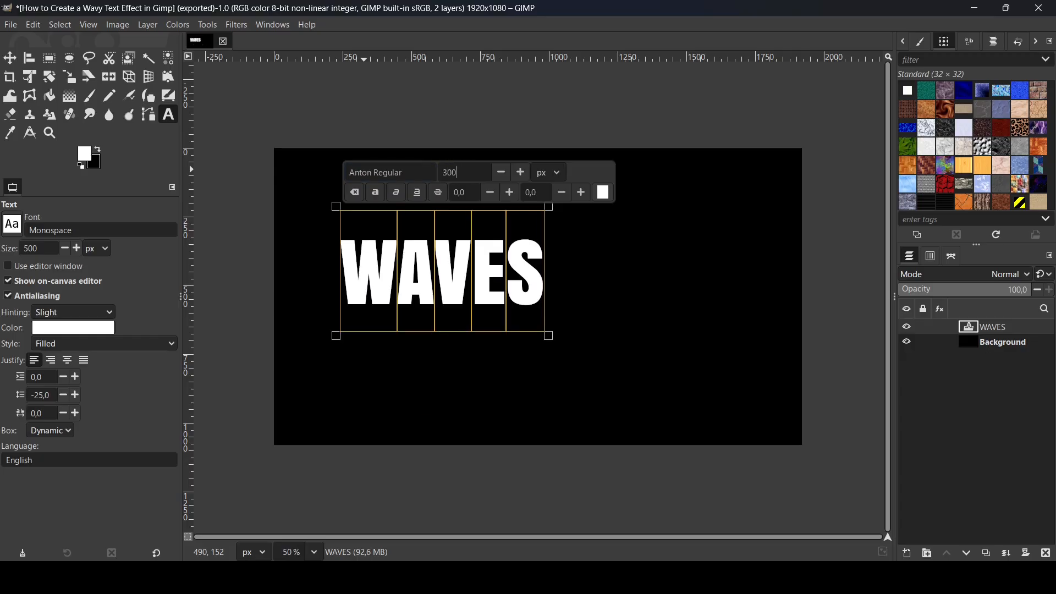
# Center the WAVES text horizontally relative to the image and move it up near the canvas's upper edge
pyautogui.click(29, 58)
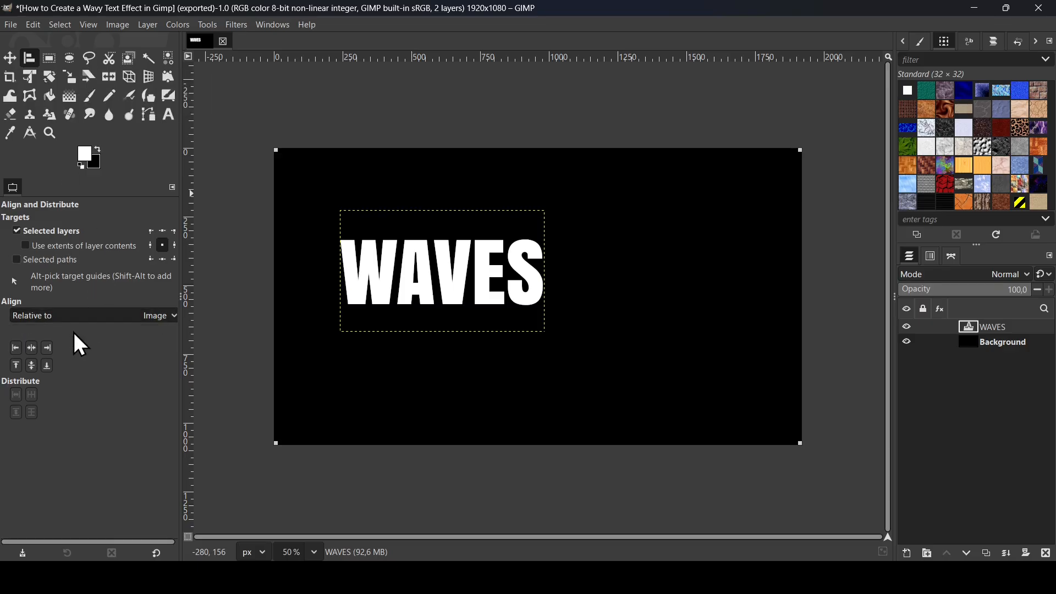
pyautogui.click(31, 348)
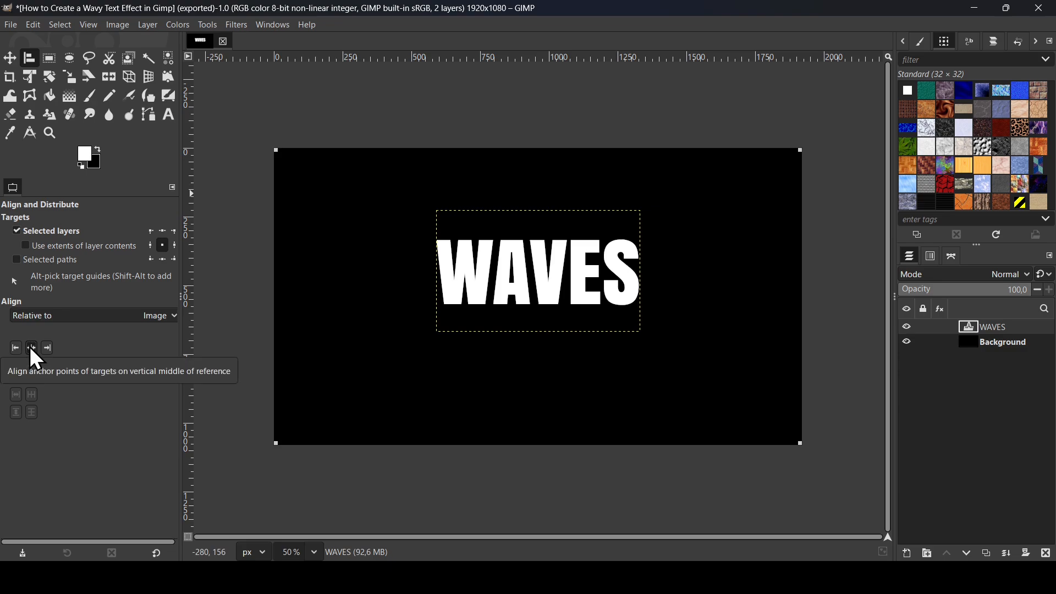
pyautogui.click(10, 58)
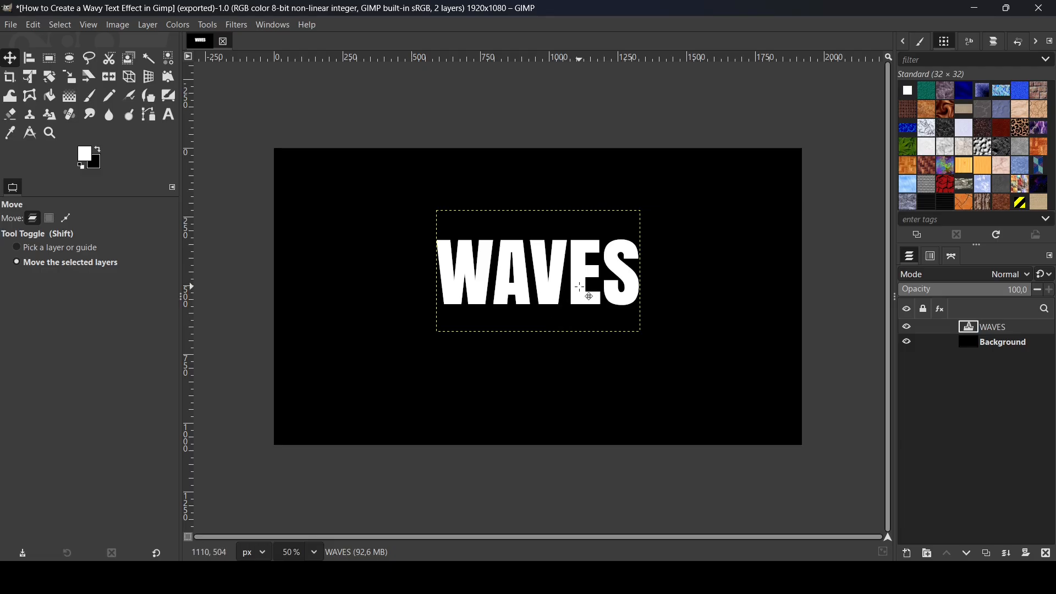
pyautogui.moveTo(572, 267); pyautogui.dragTo(575, 211)
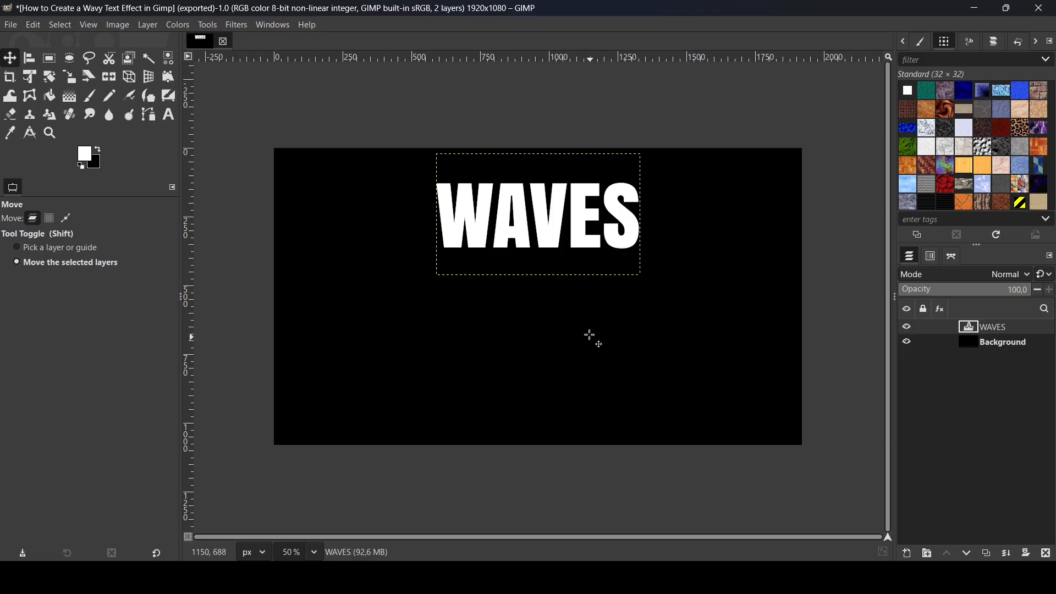
# Apply Recursive Transform with 2 iterations to the WAVES layer, stacking two closely spaced copies below the original word
pyautogui.click(236, 28)
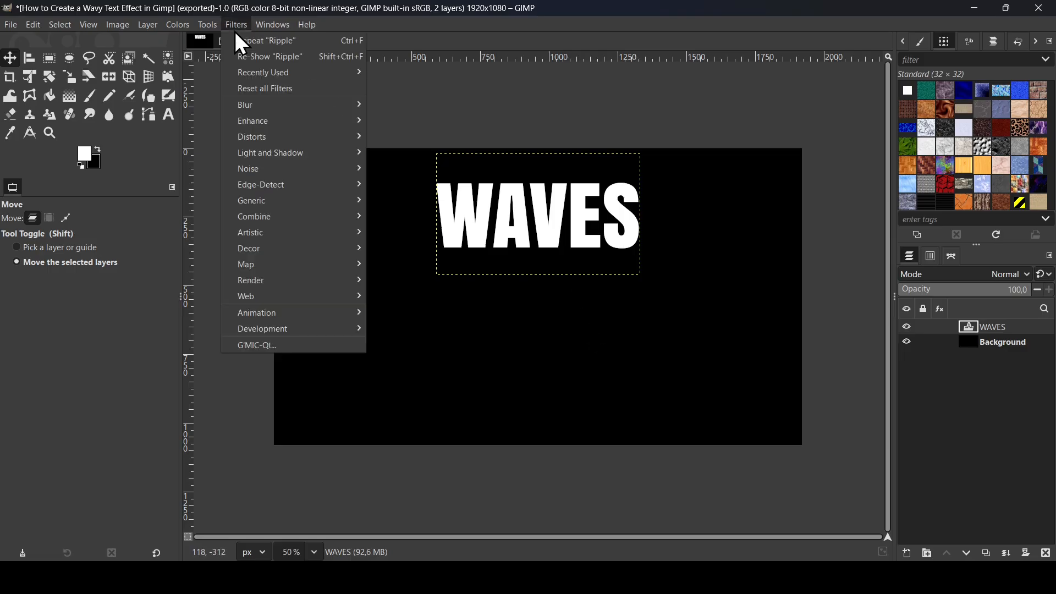
pyautogui.moveTo(269, 262)
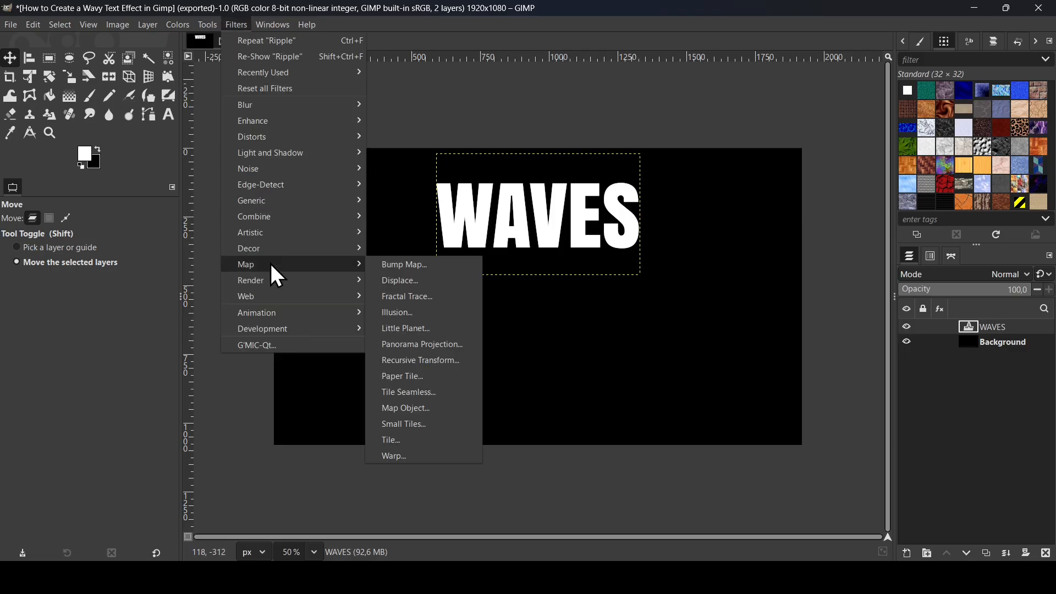
pyautogui.click(427, 366)
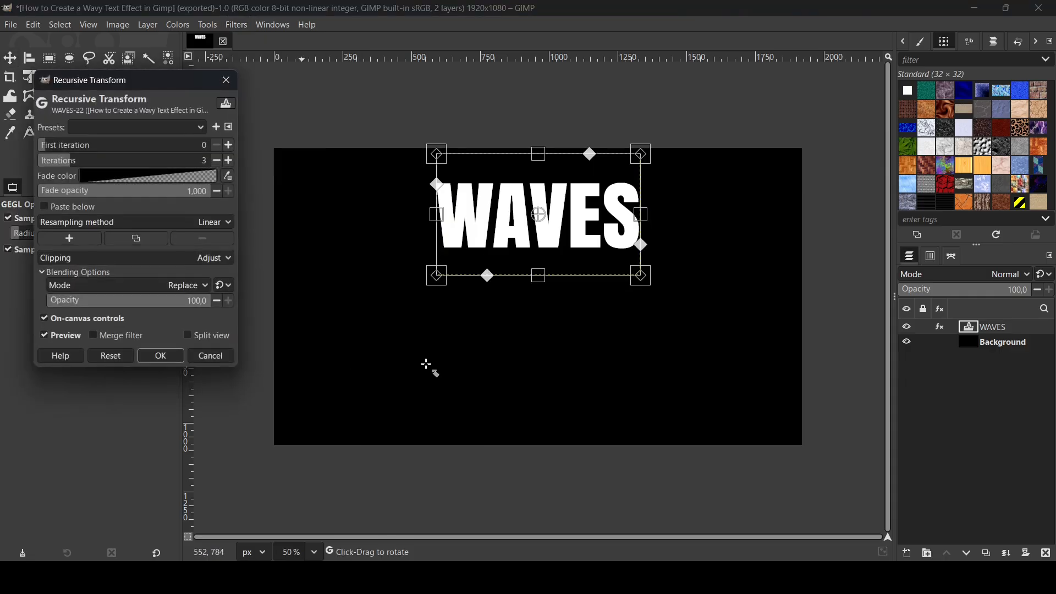
pyautogui.click(216, 161)
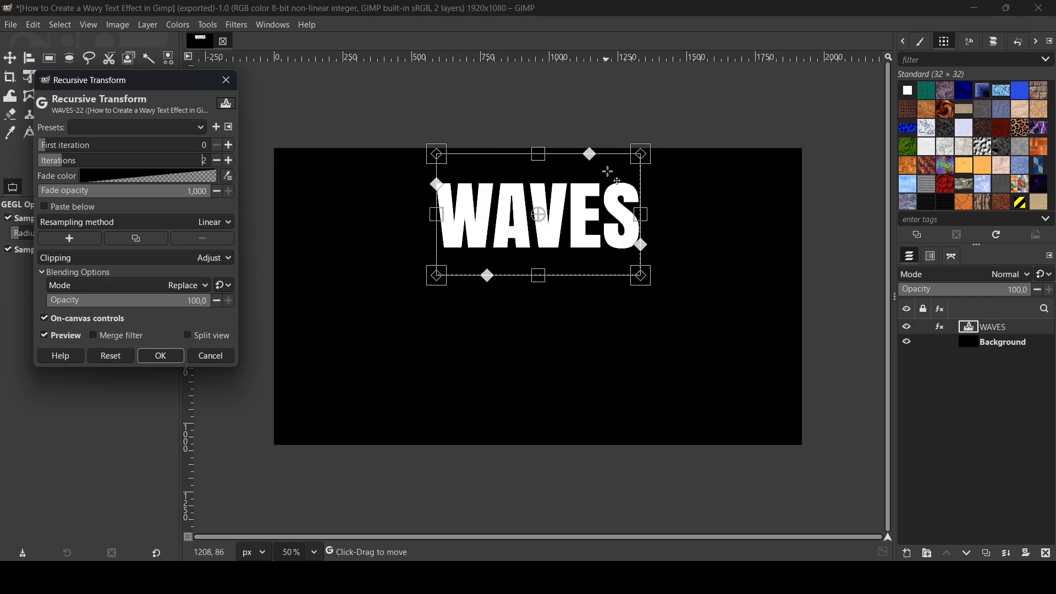
pyautogui.moveTo(609, 174); pyautogui.dragTo(612, 254)
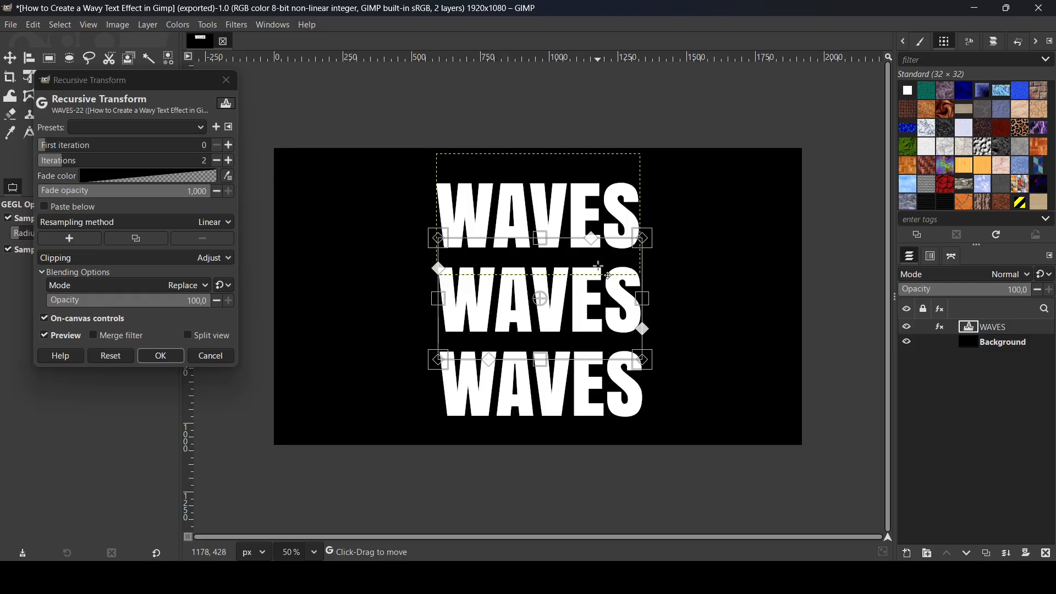
pyautogui.moveTo(598, 266); pyautogui.dragTo(598, 263)
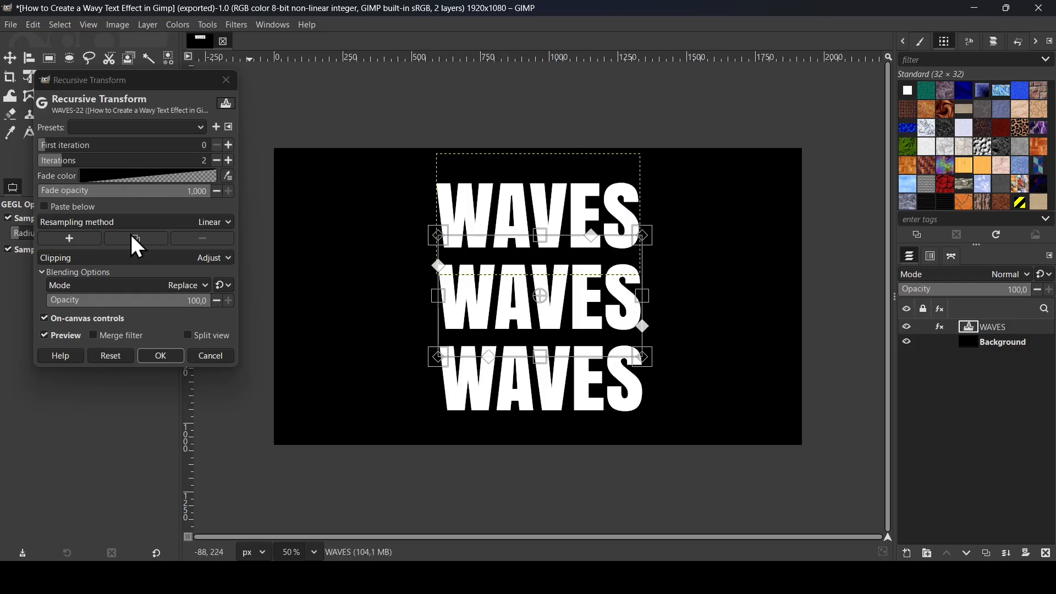
pyautogui.click(163, 357)
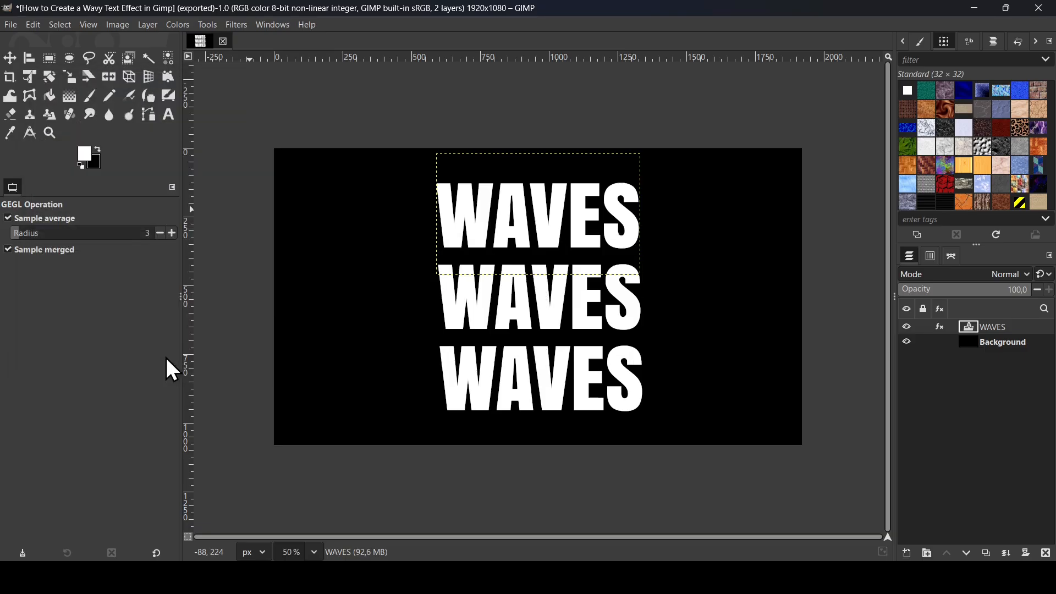
# Expand the WAVES layer to the image size and start the Ripple distortion on it
pyautogui.rightClick(984, 330)
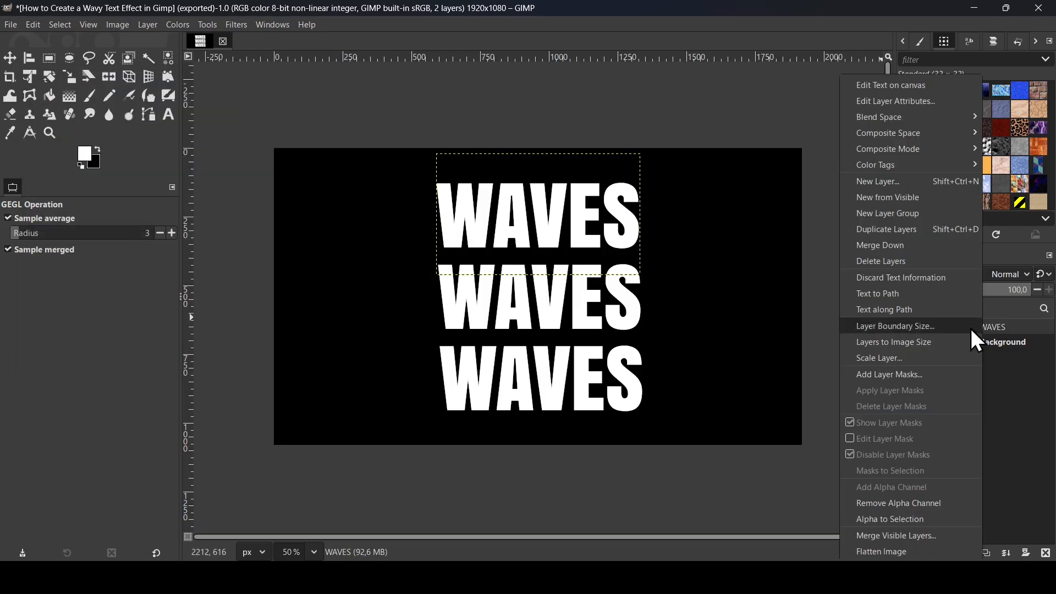
pyautogui.click(936, 345)
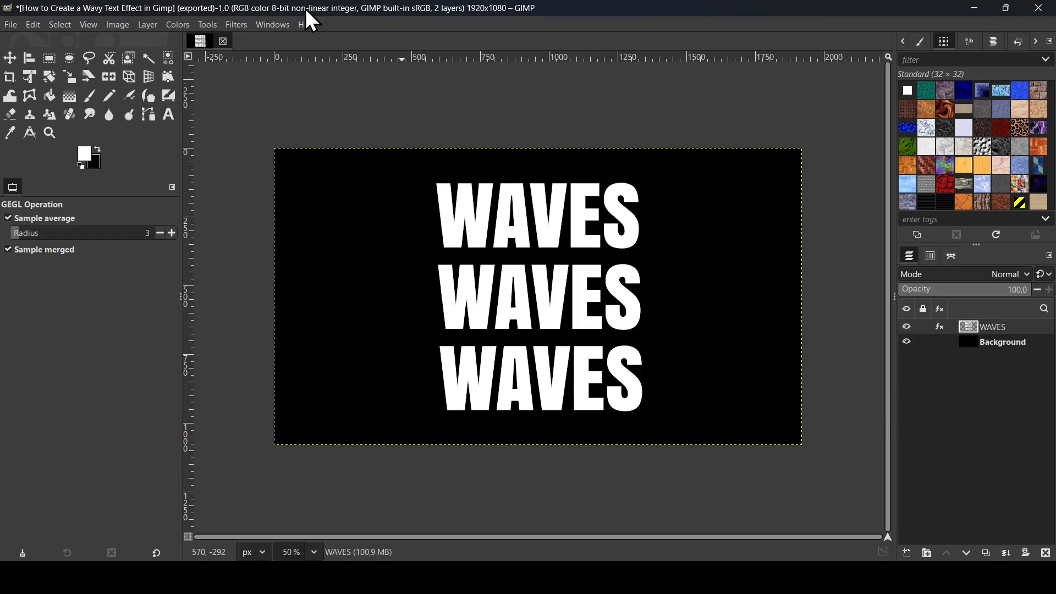
pyautogui.click(235, 26)
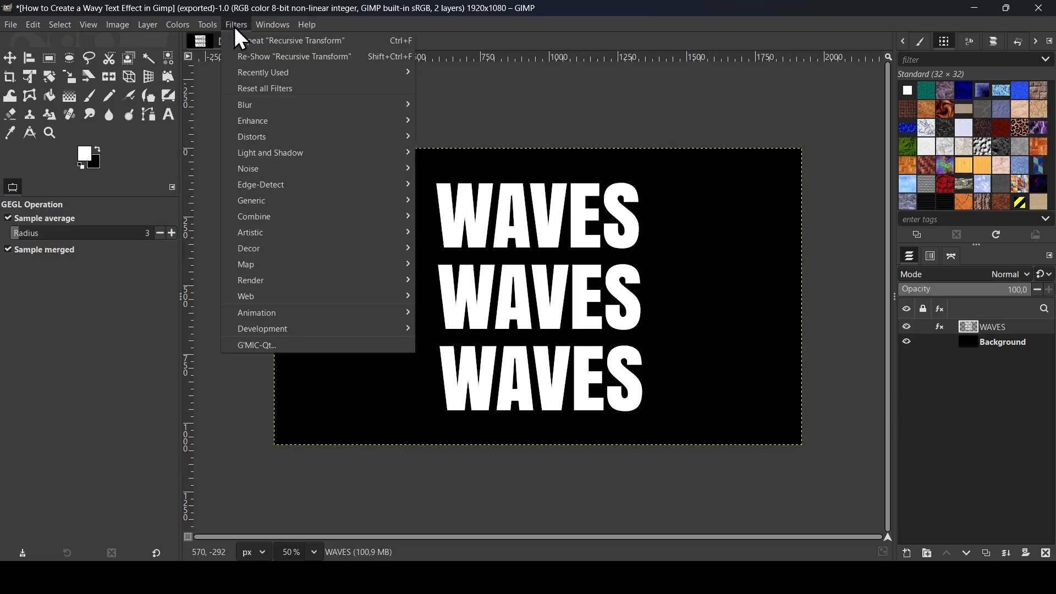
pyautogui.moveTo(269, 137)
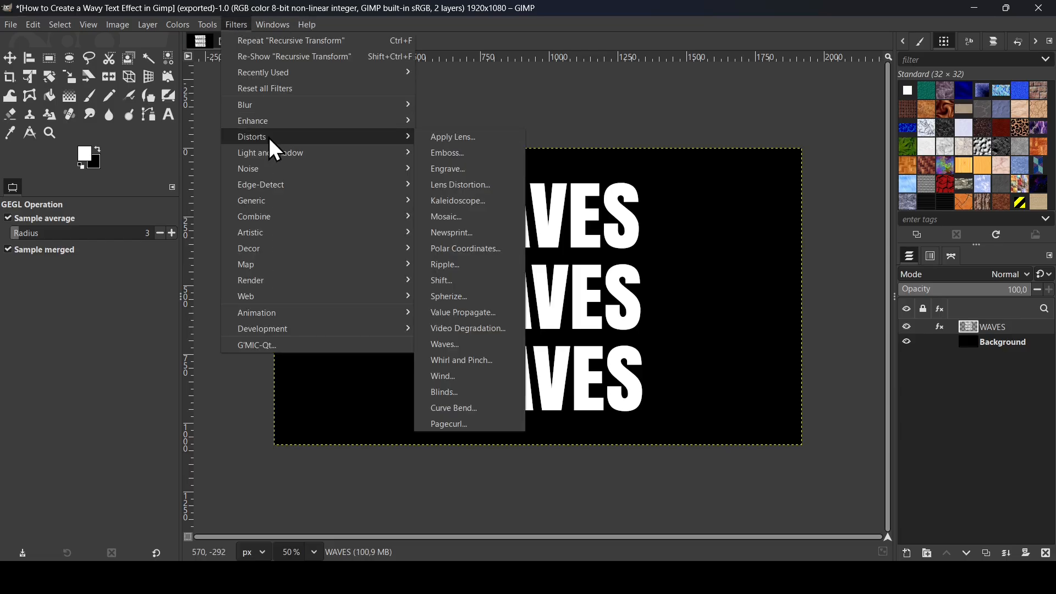
pyautogui.click(450, 265)
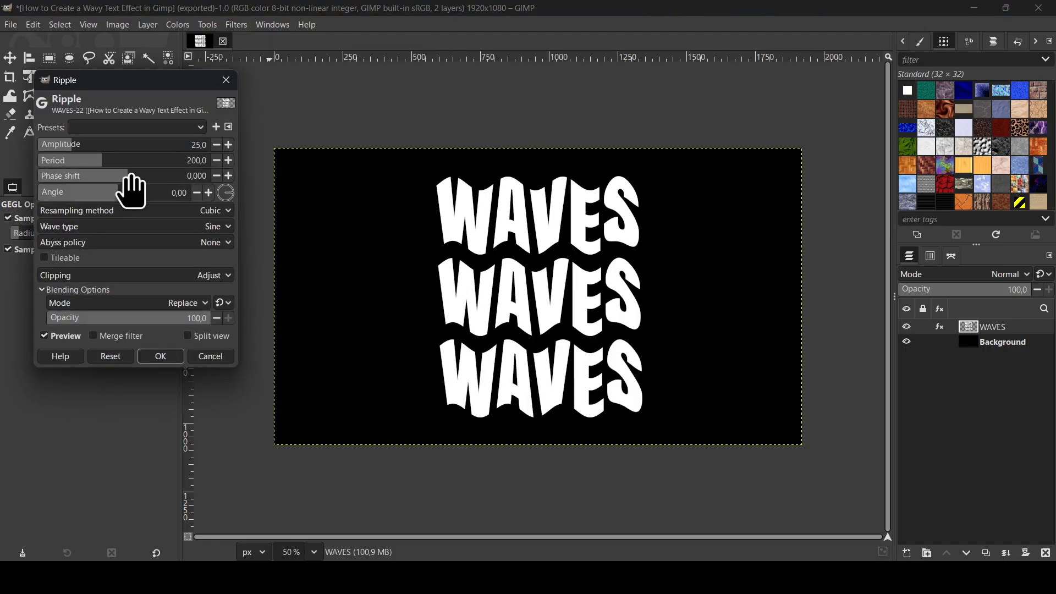
# Set the ripple's period to 738,8, its phase shift to 0,282 and its amplitude to 65,4
pyautogui.moveTo(119, 160)
pyautogui.mouseDown()
pyautogui.moveTo(217, 166)
pyautogui.moveTo(47, 167)
pyautogui.moveTo(181, 174)
pyautogui.moveTo(176, 182)
pyautogui.mouseUp()
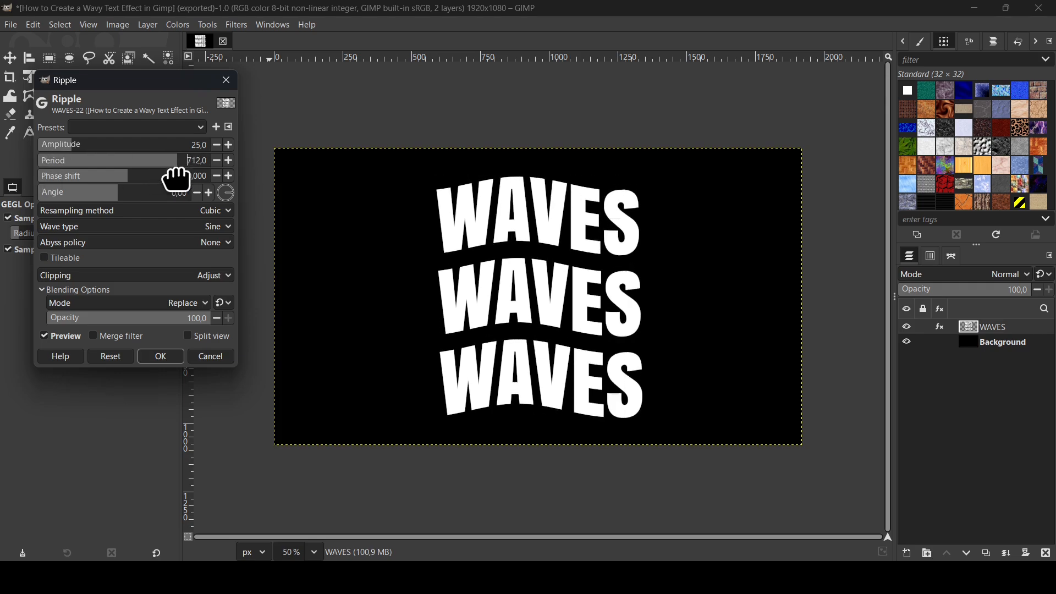
pyautogui.moveTo(176, 178)
pyautogui.mouseDown()
pyautogui.moveTo(187, 179)
pyautogui.moveTo(66, 185)
pyautogui.moveTo(134, 183)
pyautogui.mouseUp()
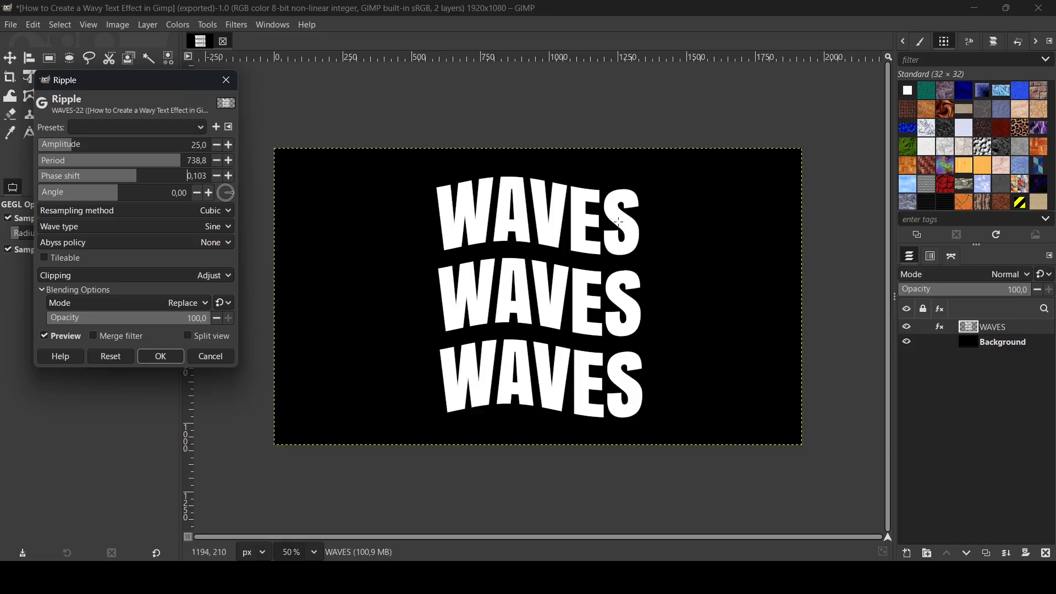
pyautogui.moveTo(32, 176); pyautogui.dragTo(154, 193)
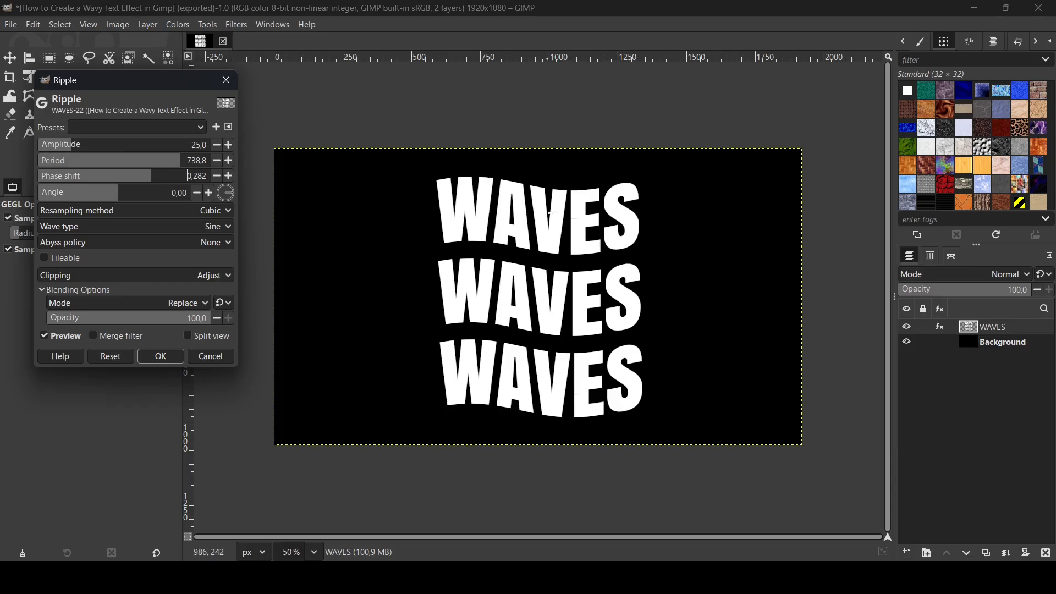
pyautogui.moveTo(85, 147); pyautogui.dragTo(88, 147)
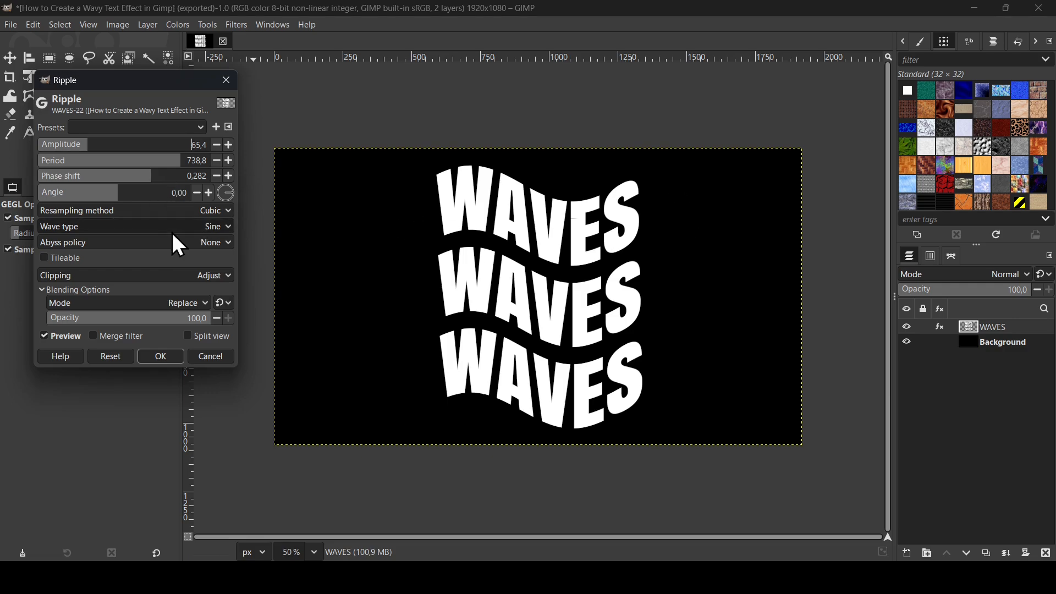
# Try ripple angles of 90 and 180 degrees and return the angle to 0
pyautogui.click(172, 197)
pyautogui.doubleClick(172, 197)
pyautogui.write('90')
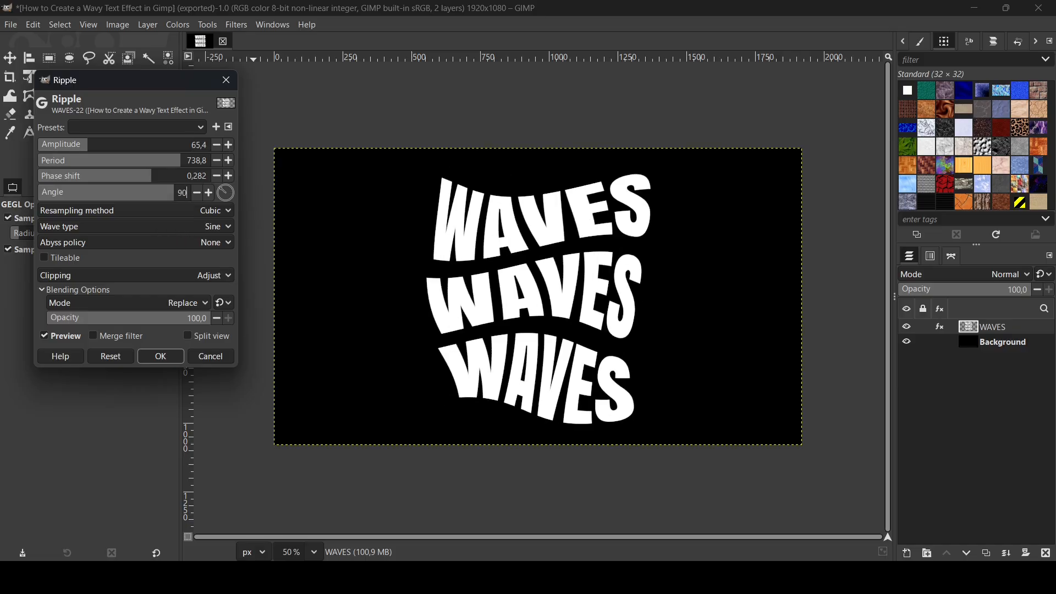
pyautogui.press('Return')
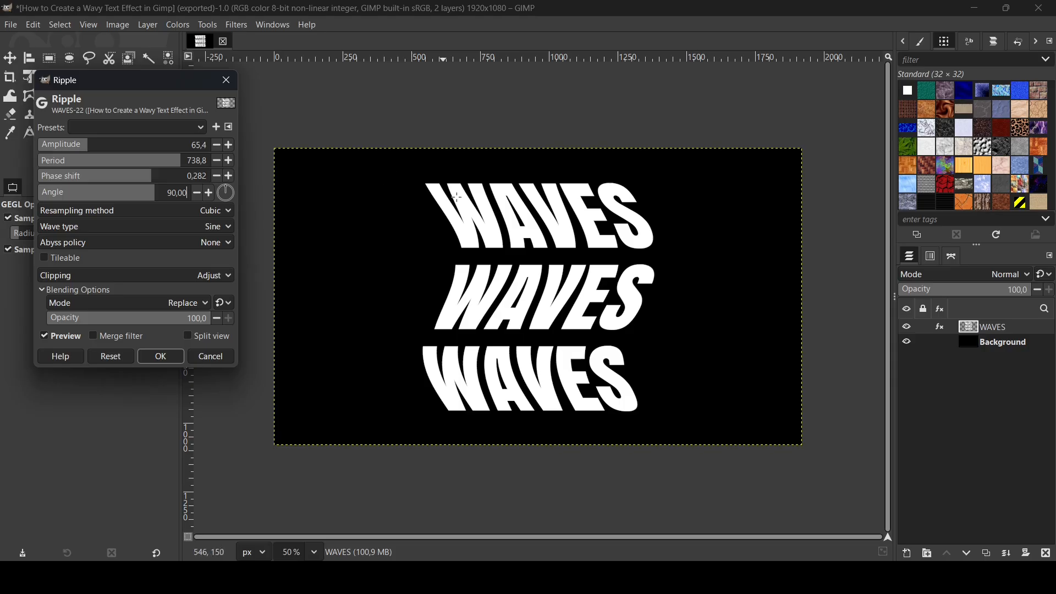
pyautogui.doubleClick(175, 192)
pyautogui.write('0')
pyautogui.moveTo(75, 193); pyautogui.dragTo(217, 214)
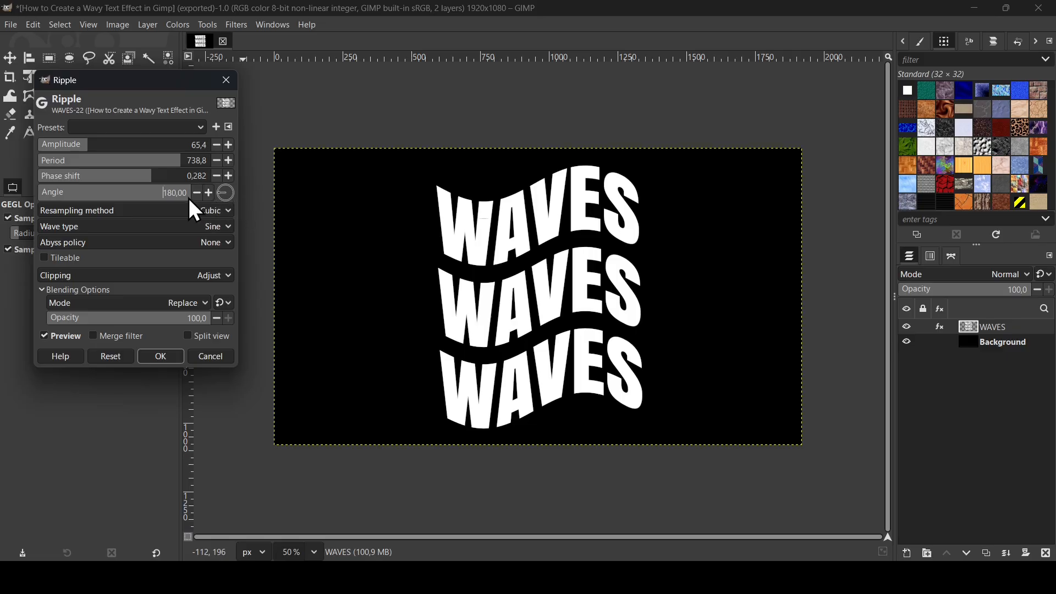
pyautogui.moveTo(106, 213)
pyautogui.mouseDown()
pyautogui.moveTo(9, 211)
pyautogui.moveTo(172, 198)
pyautogui.moveTo(281, 208)
pyautogui.moveTo(117, 205)
pyautogui.mouseUp()
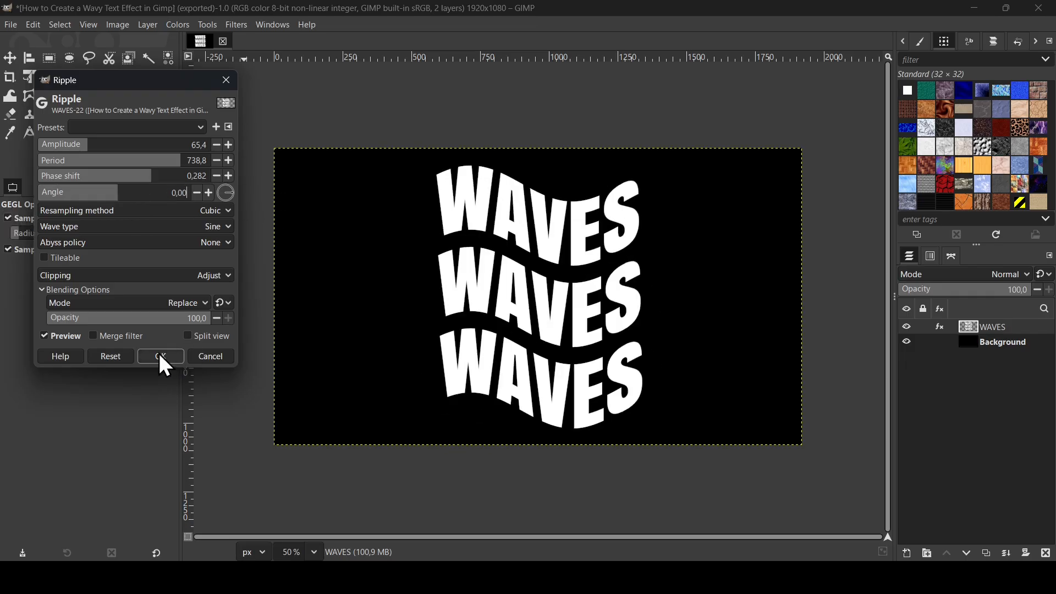
# Set the ripple's amplitude to 83,5 and its period to 761,5, and apply the filter
pyautogui.moveTo(78, 141)
pyautogui.mouseDown()
pyautogui.moveTo(105, 157)
pyautogui.moveTo(83, 149)
pyautogui.mouseUp()
pyautogui.moveTo(166, 160)
pyautogui.mouseDown()
pyautogui.moveTo(156, 160)
pyautogui.moveTo(183, 164)
pyautogui.mouseUp()
pyautogui.moveTo(83, 148); pyautogui.dragTo(92, 150)
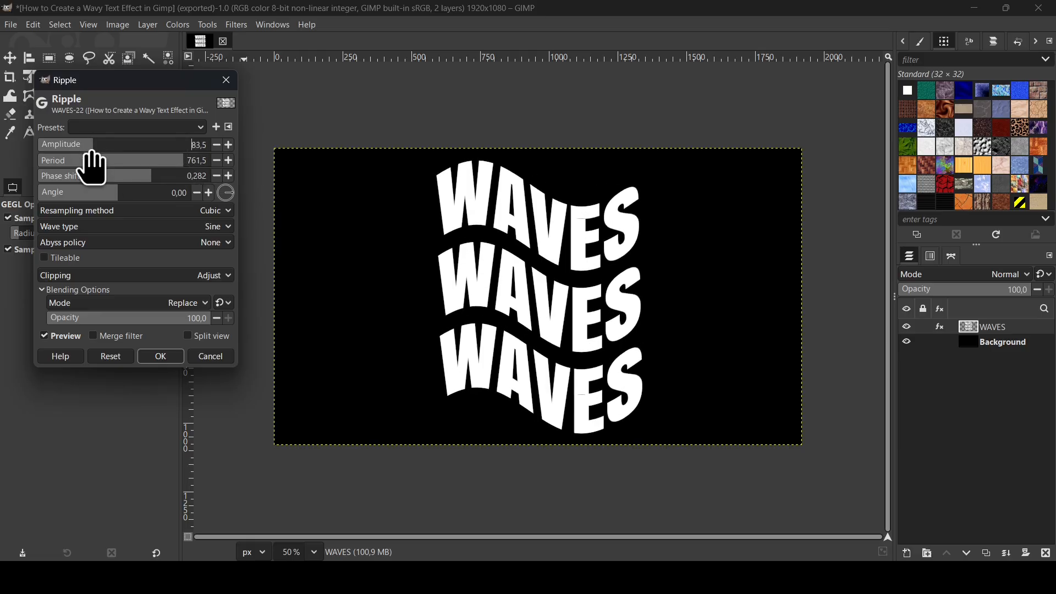
pyautogui.click(170, 352)
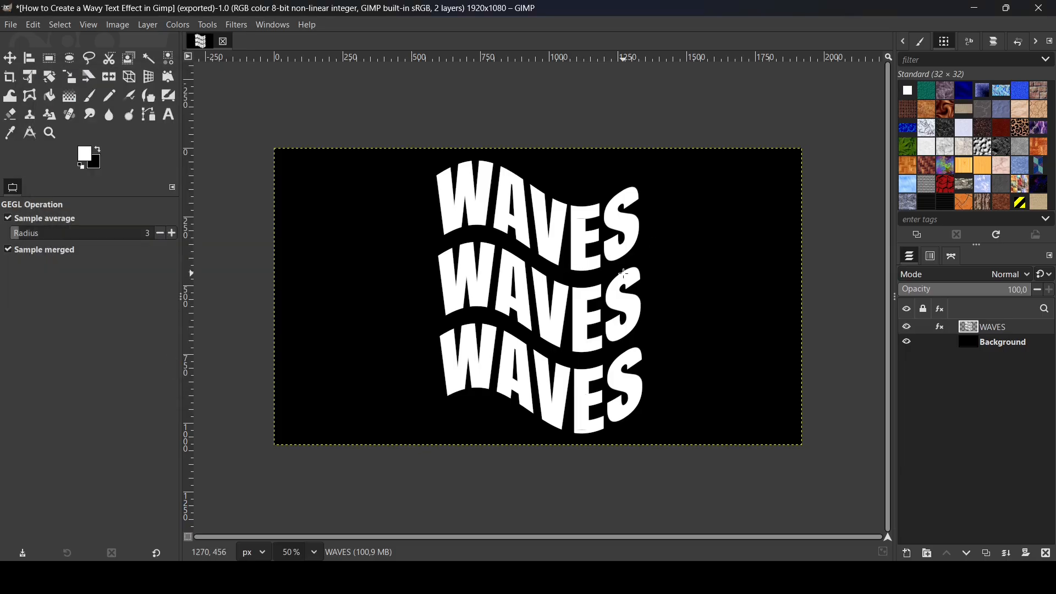
# Add a new 1920 × 1080 px layer filled with transparency above the WAVES layer
pyautogui.rightClick(977, 327)
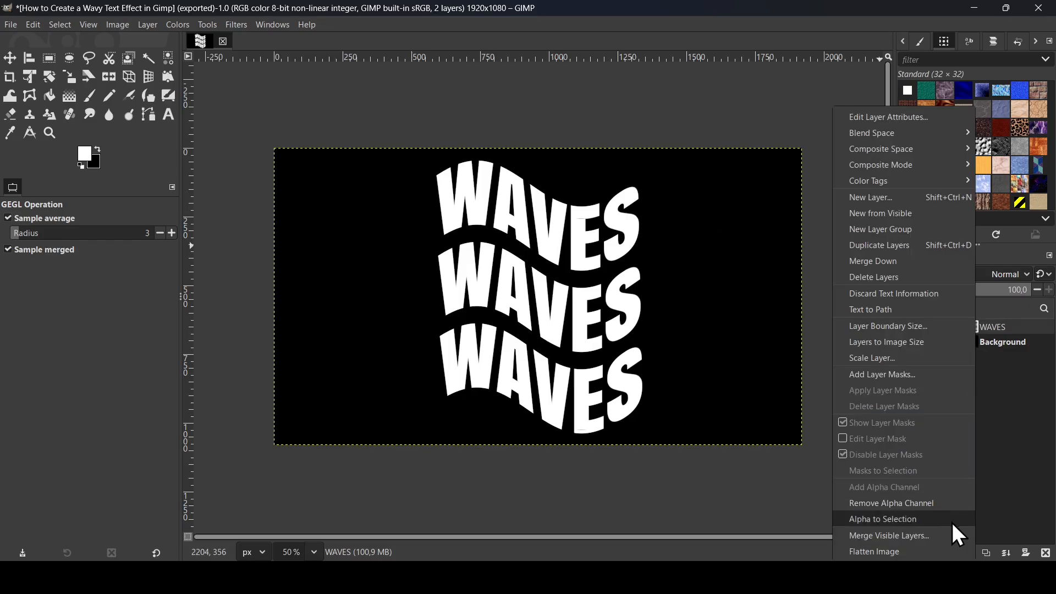
pyautogui.click(1008, 437)
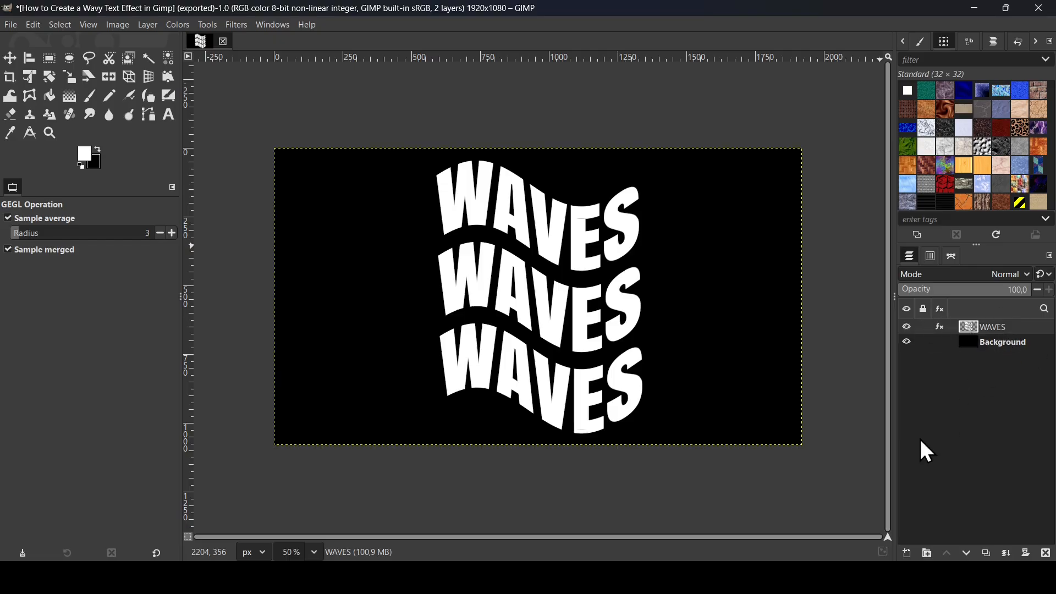
pyautogui.click(909, 553)
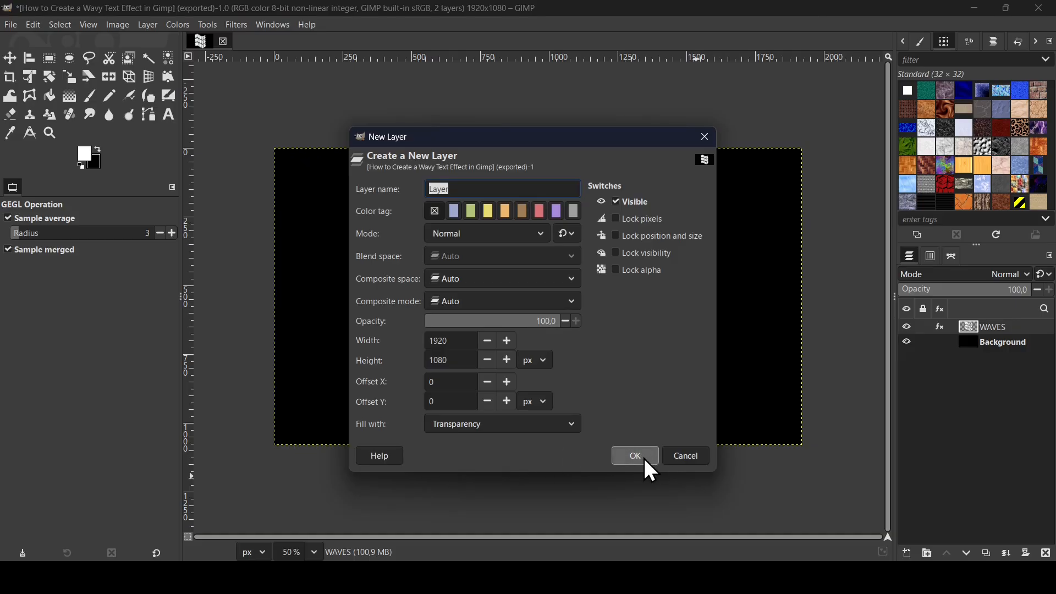
pyautogui.click(638, 457)
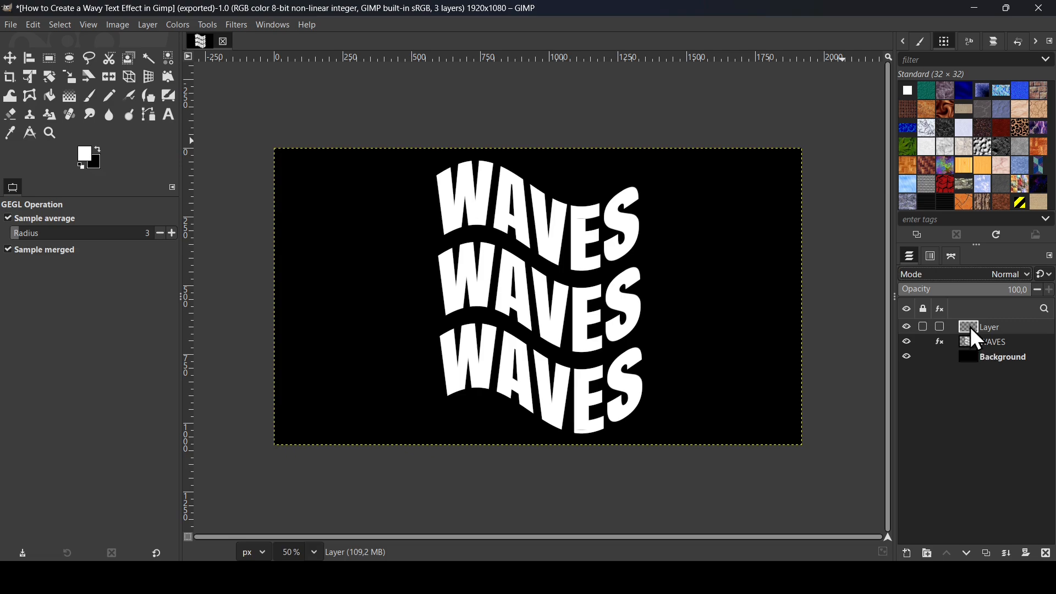
# Set the new layer's blend mode to Multiply and draw a linear Custom blue-to-green gradient diagonally from the text's upper-left to its lower-right corner
pyautogui.click(958, 278)
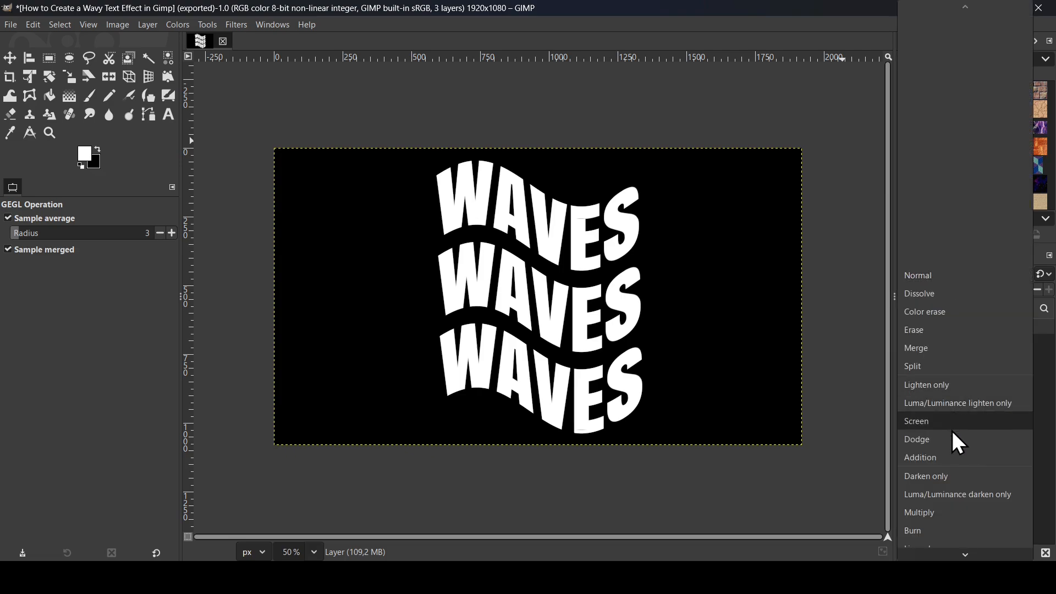
pyautogui.click(960, 529)
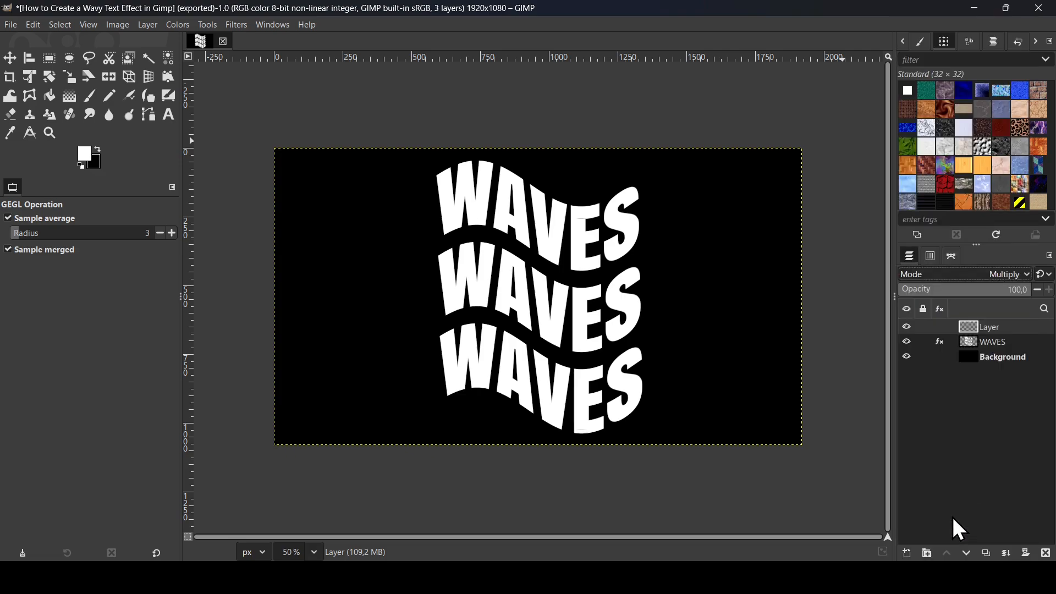
pyautogui.click(77, 98)
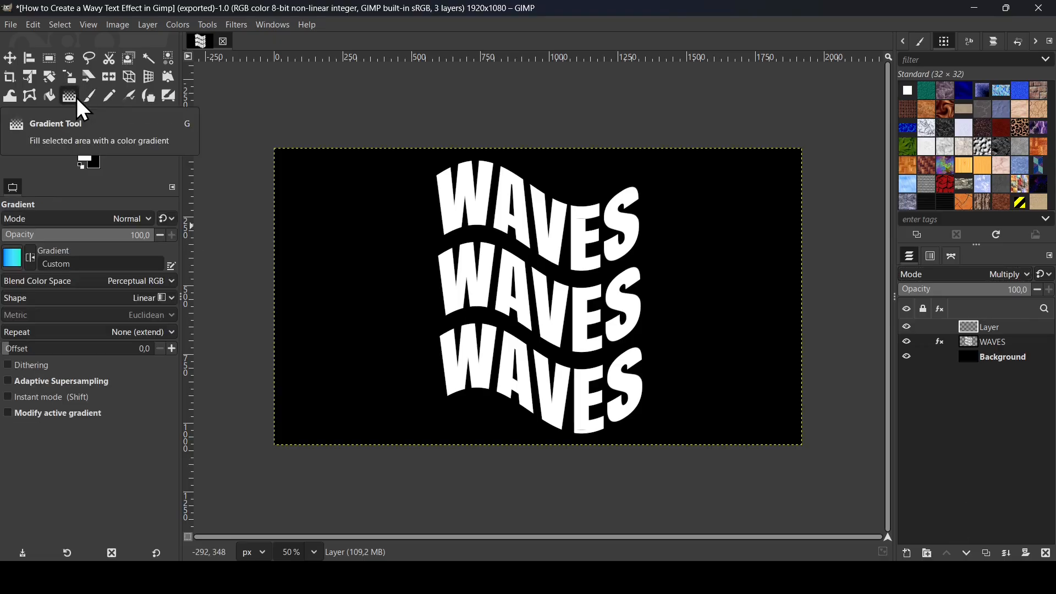
pyautogui.click(17, 256)
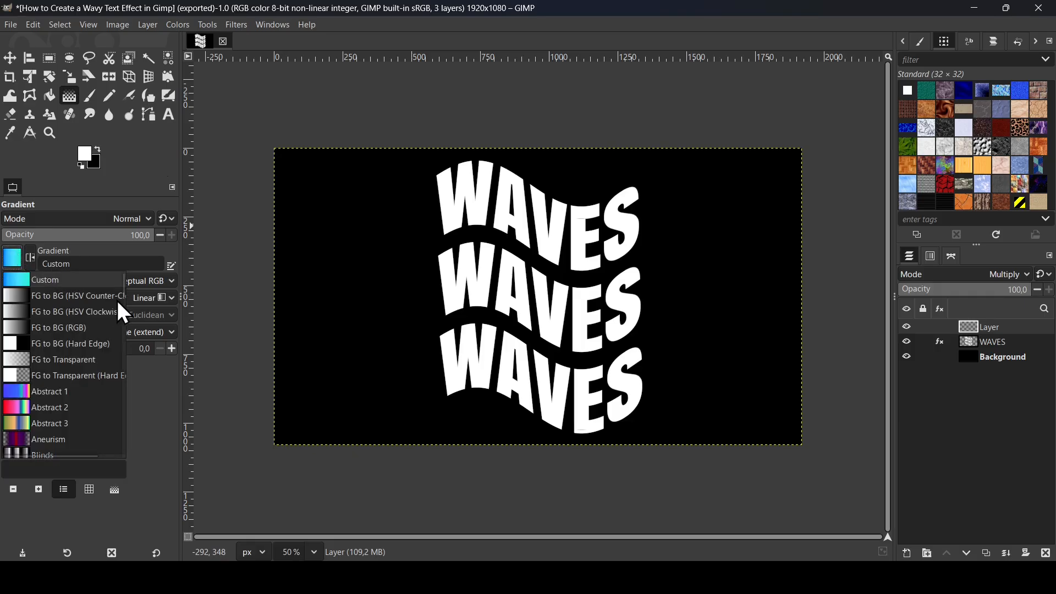
pyautogui.scroll(-3, 65, 391)
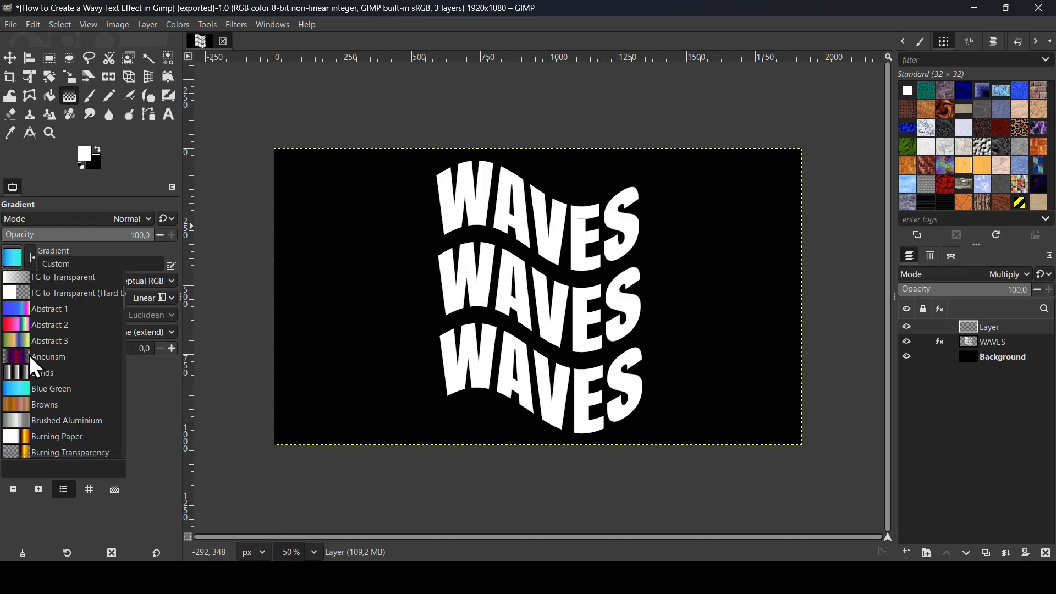
pyautogui.click(356, 3)
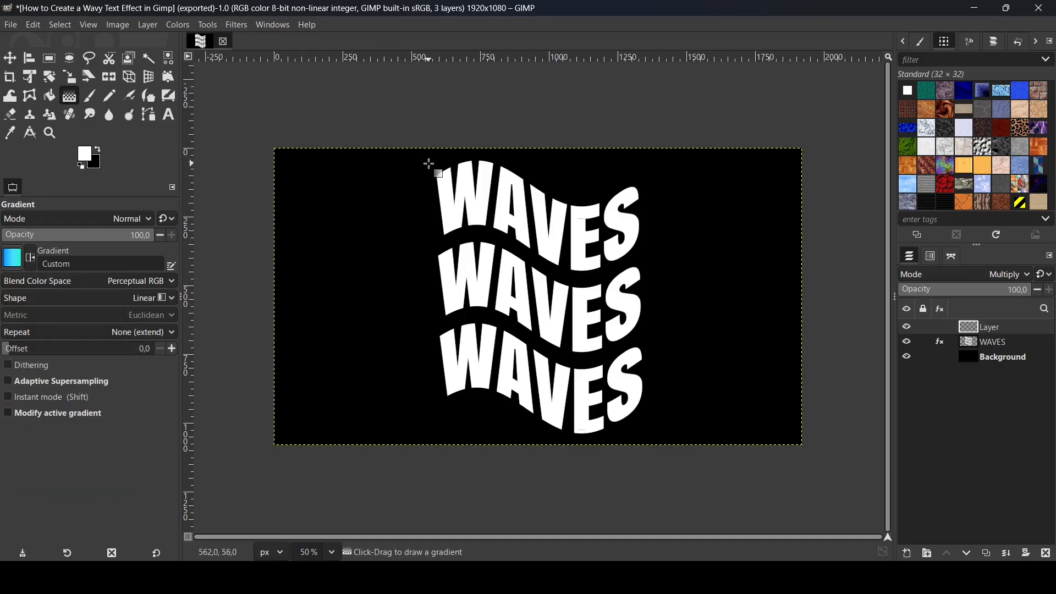
pyautogui.moveTo(417, 159); pyautogui.dragTo(669, 432)
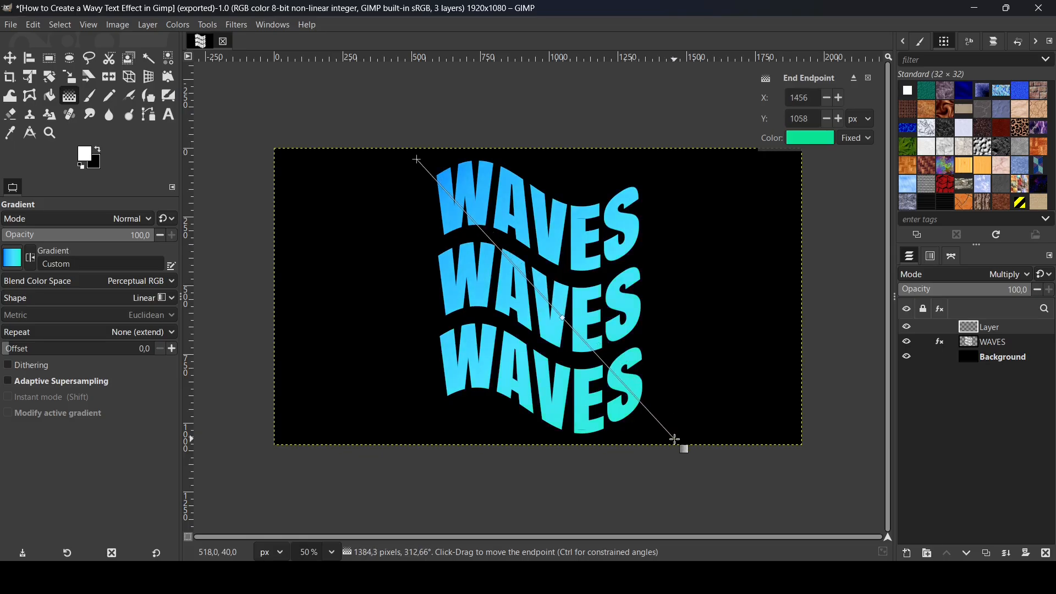
# Reverse the gradient by moving its start point to about X 1470, Y 1076 and its end point beyond the text's upper-left corner, and apply it
pyautogui.moveTo(534, 226); pyautogui.dragTo(451, 111)
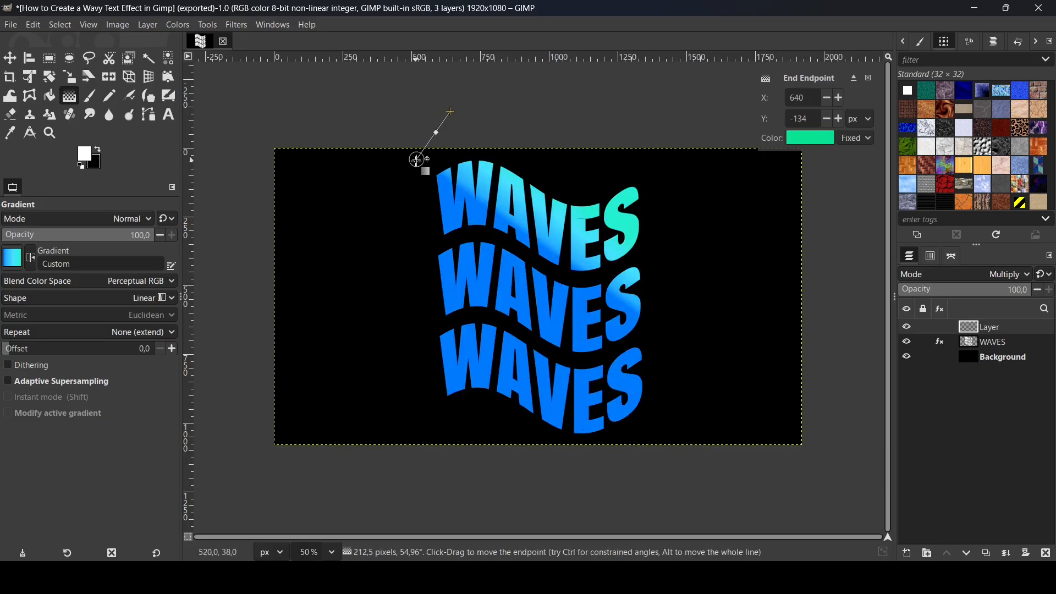
pyautogui.moveTo(417, 161); pyautogui.dragTo(679, 444)
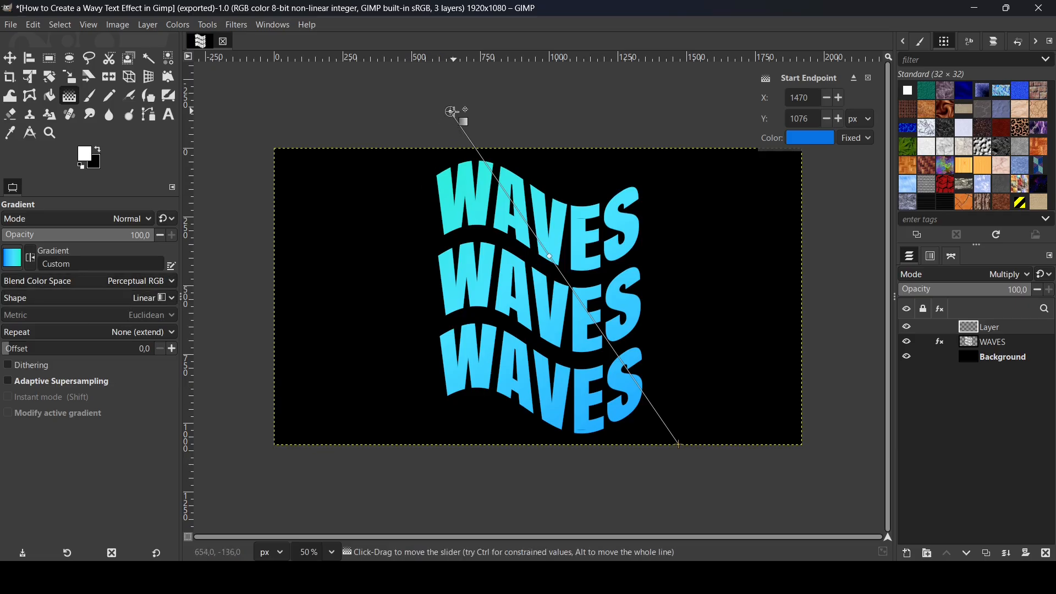
pyautogui.moveTo(451, 112); pyautogui.dragTo(410, 159)
pyautogui.press('Return')
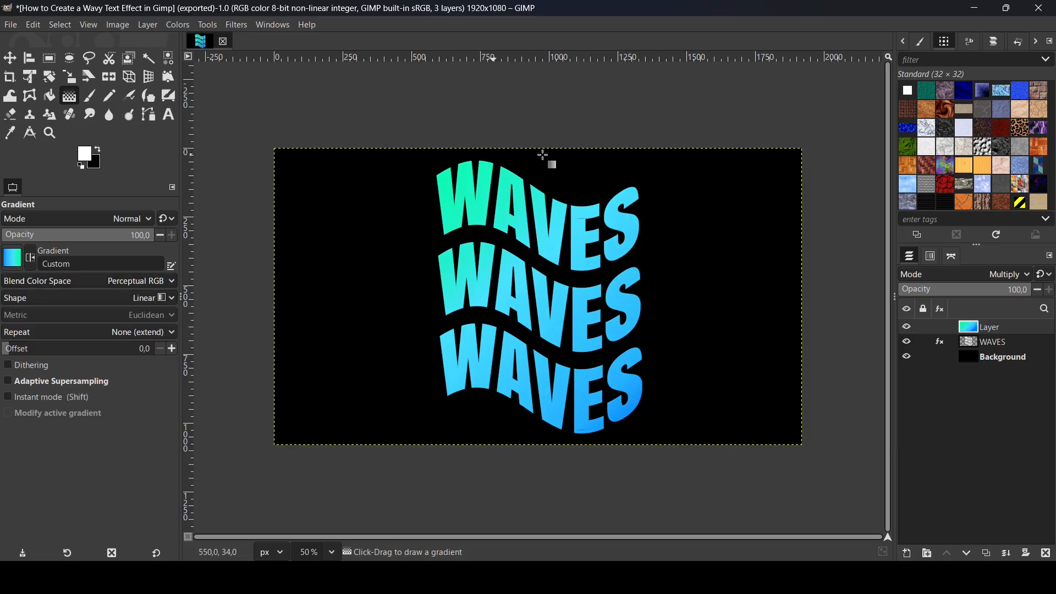